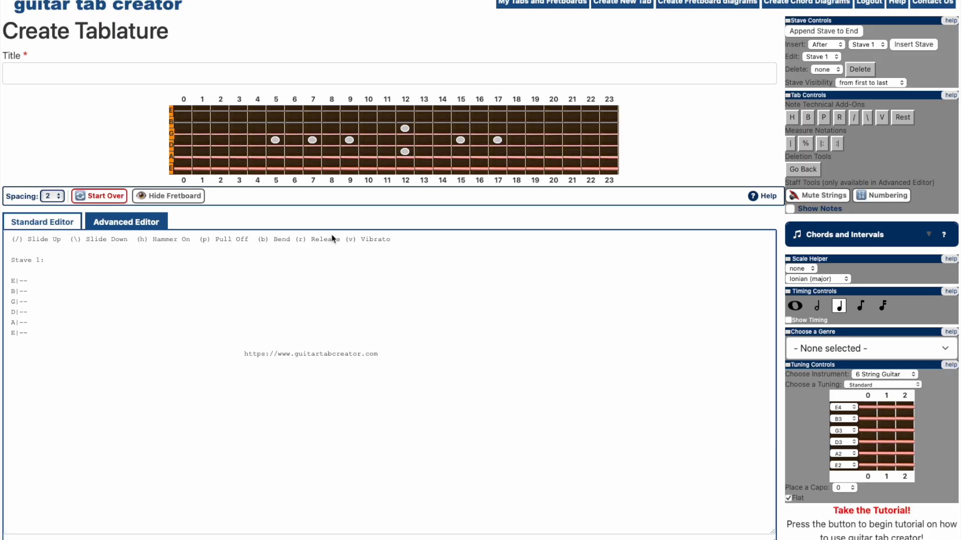
Expand the chord and interval tools and switch to the advanced editor.
click(858, 240)
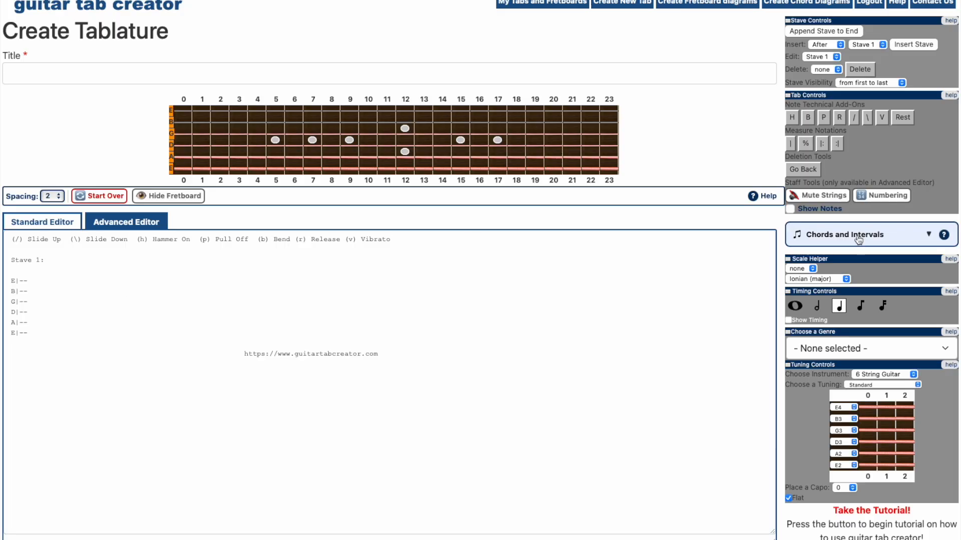
click(858, 240)
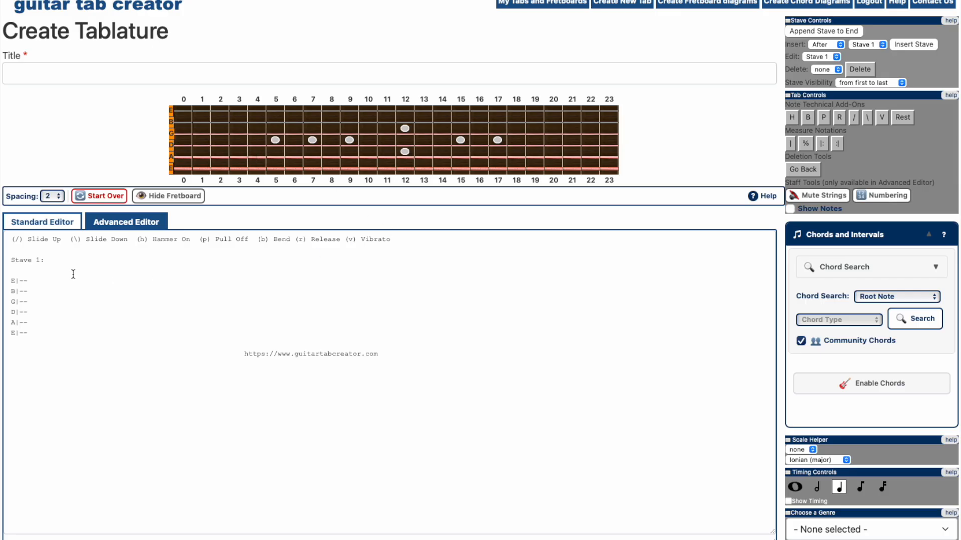
click(117, 226)
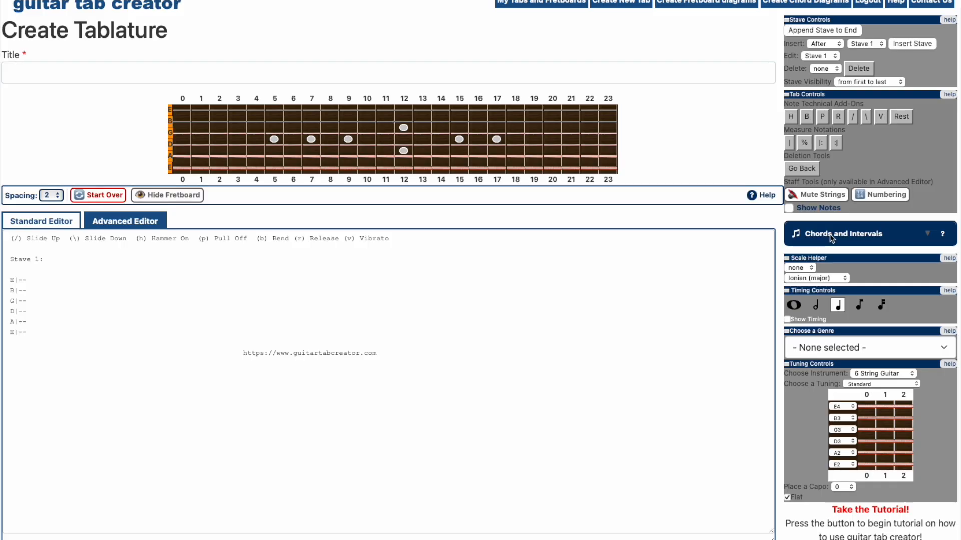
Search the chord library for C major chords, including community chords.
click(832, 239)
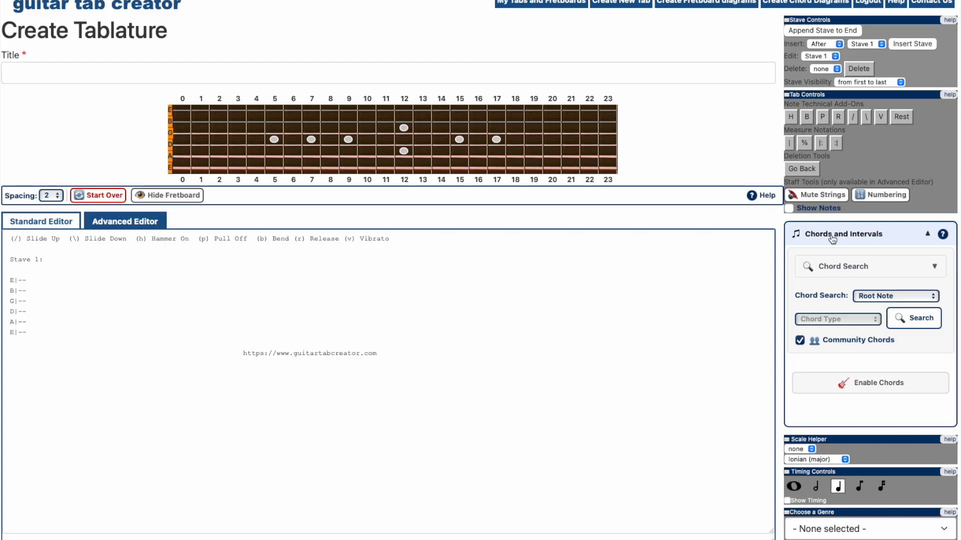
click(894, 296)
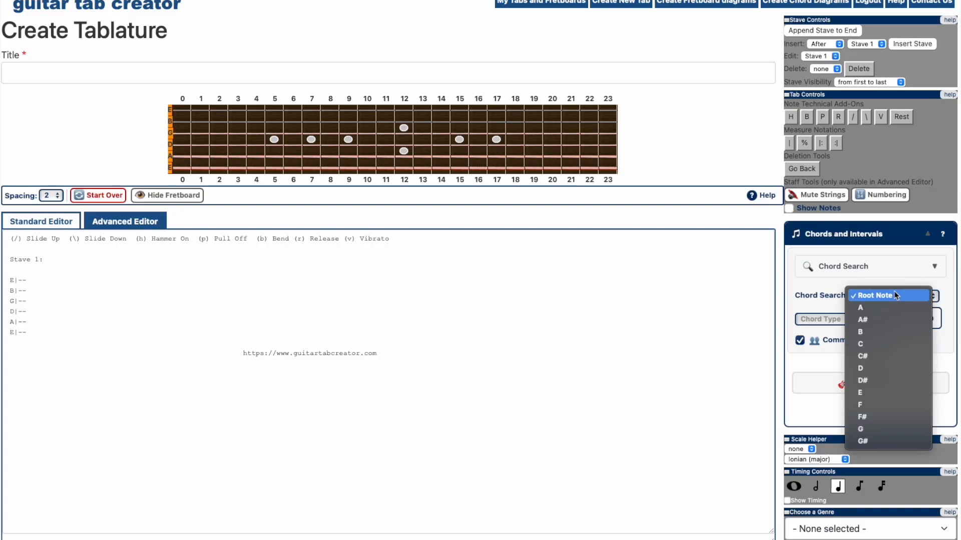
click(885, 343)
click(825, 319)
click(826, 331)
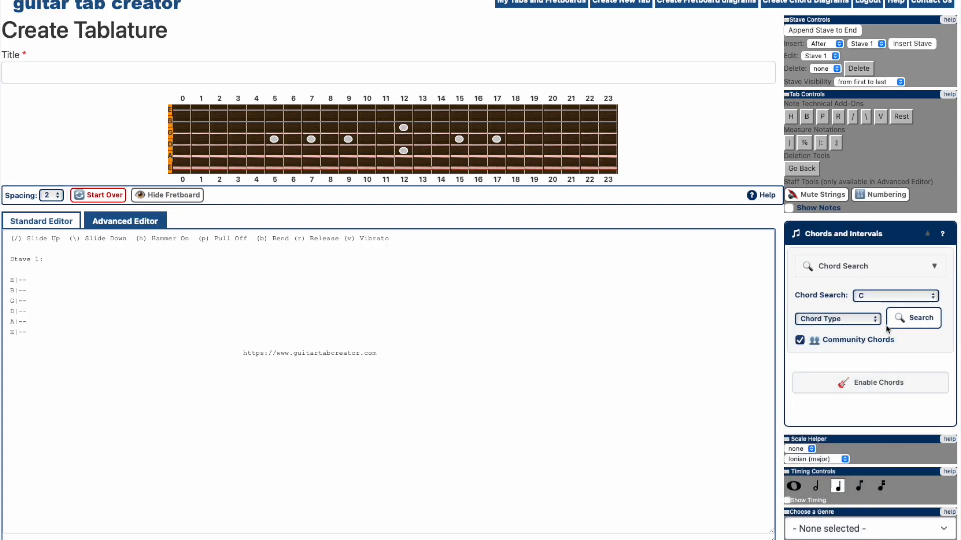
click(914, 318)
Insert the built-in C major chord barred at the third fret, with the low E string muted, into stave 1.
scroll(926, 409, down, 4)
scroll(926, 410, down, 2)
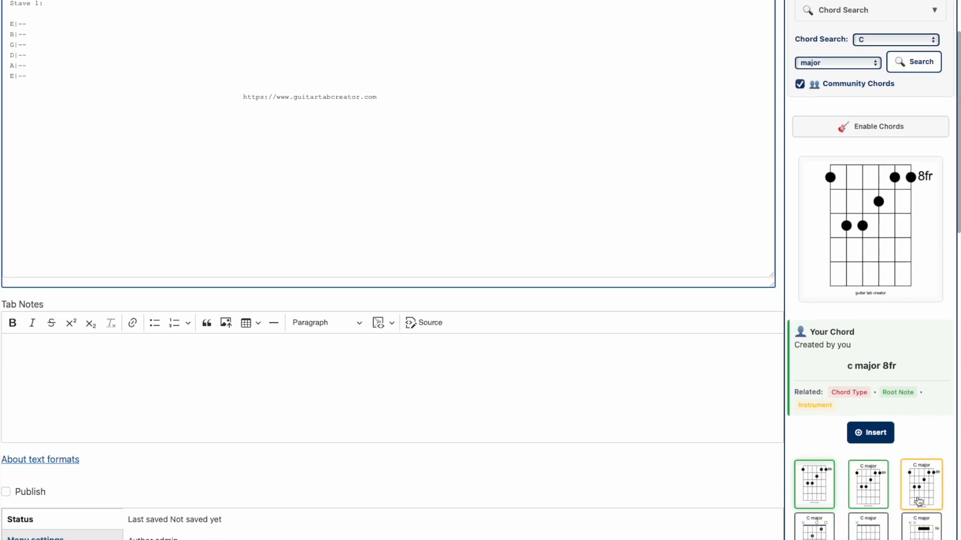
scroll(918, 501, down, 2)
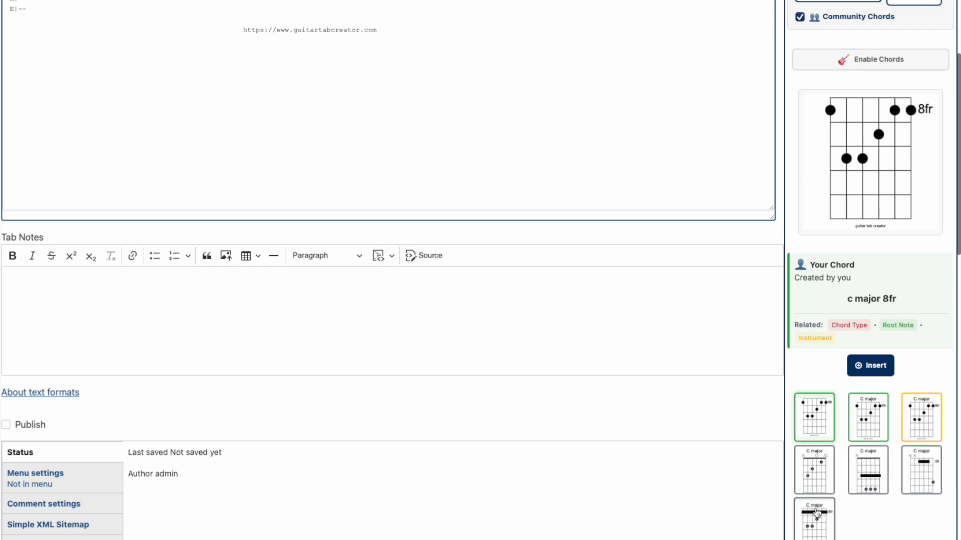
scroll(933, 392, up, 2)
scroll(933, 392, up, 1)
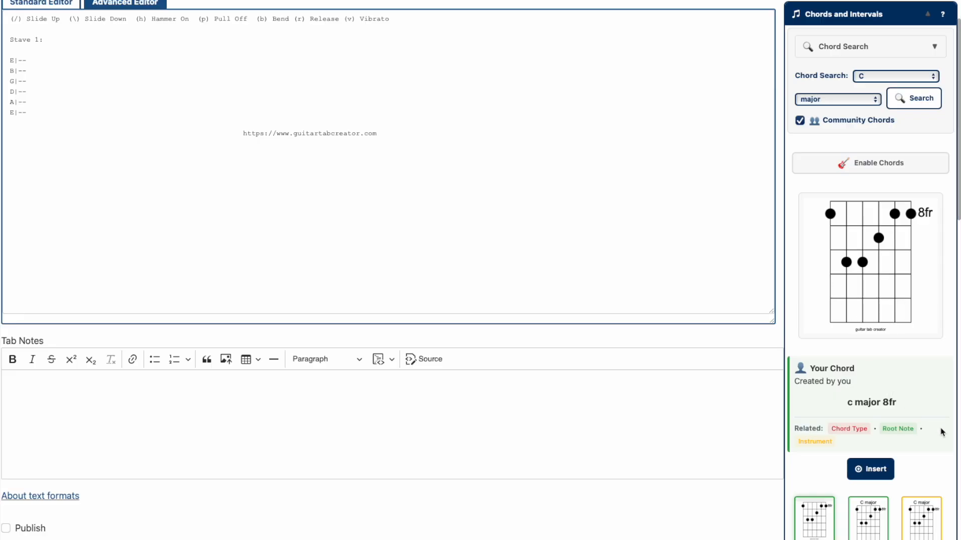
scroll(940, 431, down, 4)
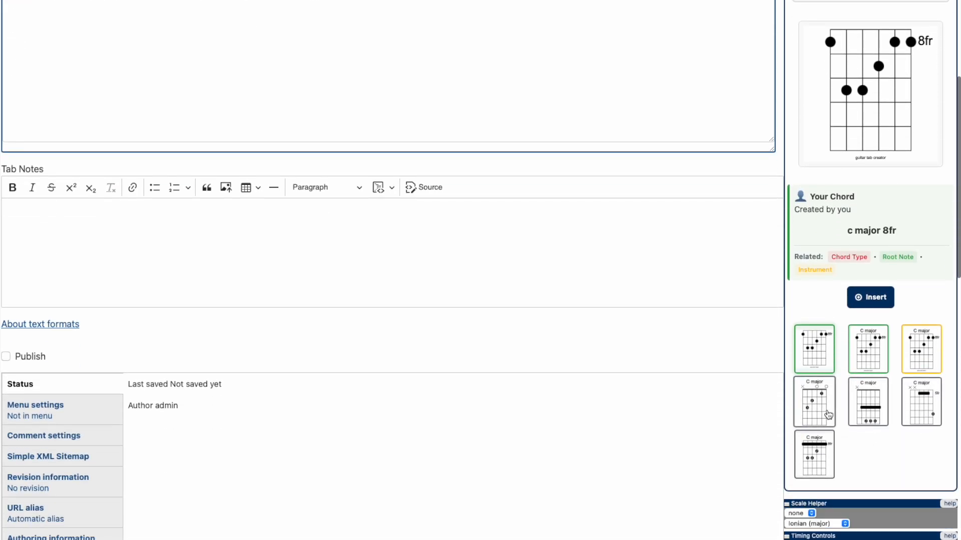
click(868, 402)
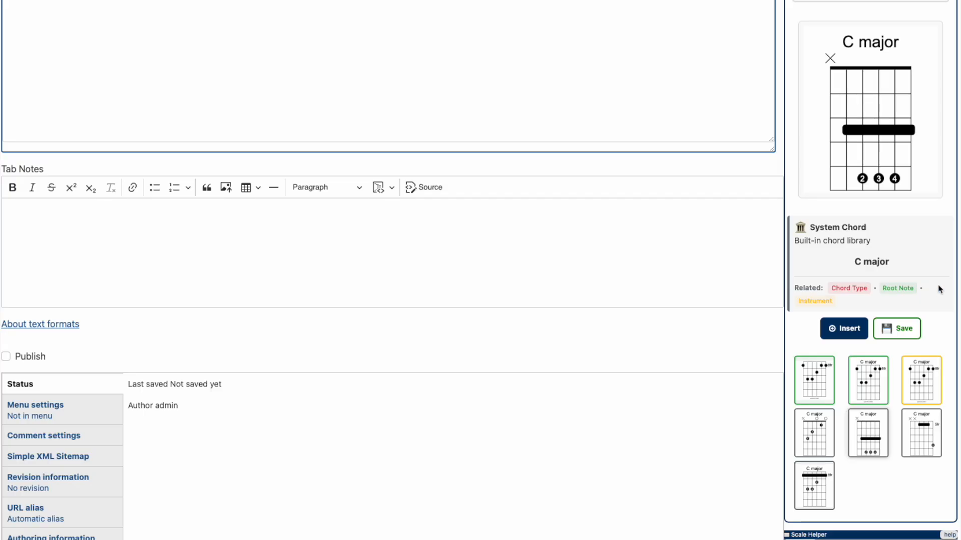
scroll(939, 287, up, 4)
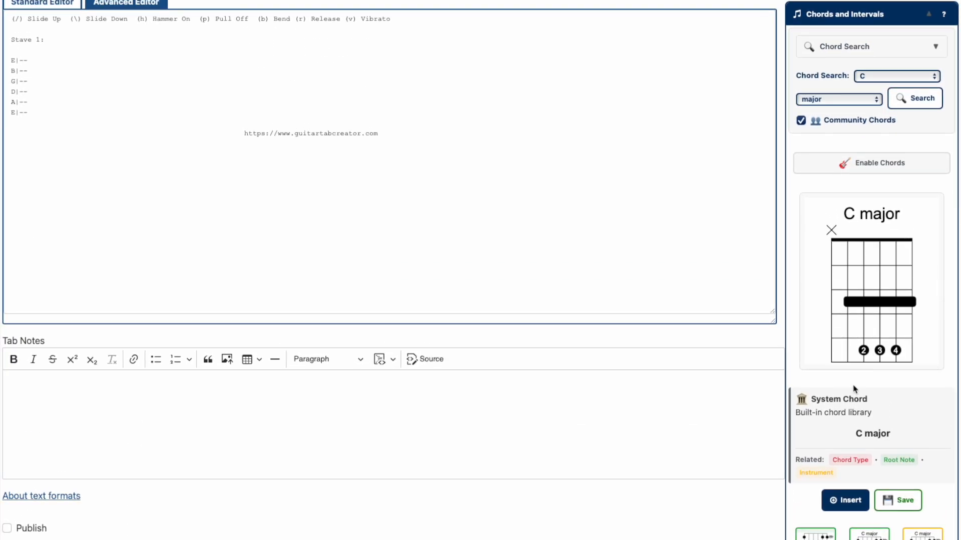
click(848, 505)
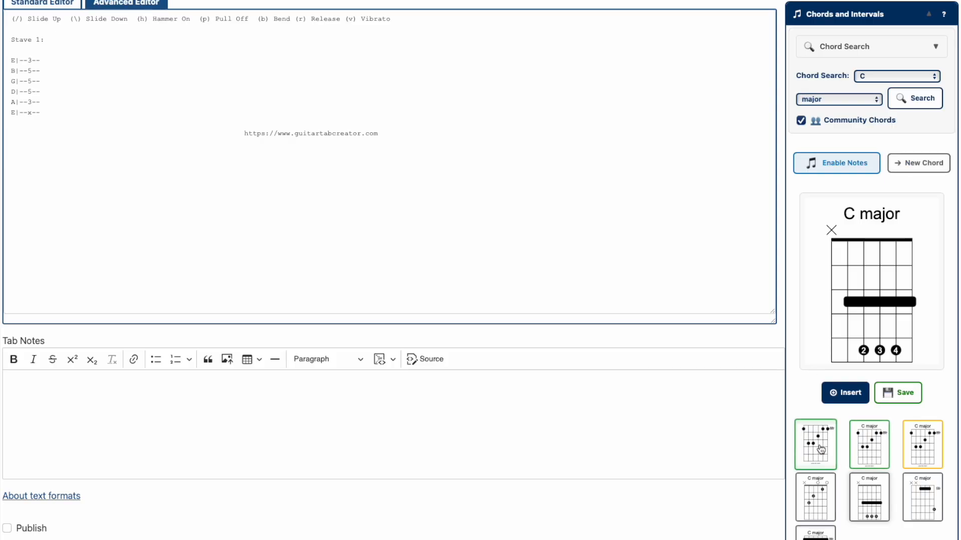
Search for A major chords and insert the one barred at the second fret after the first chord in stave 1.
click(903, 77)
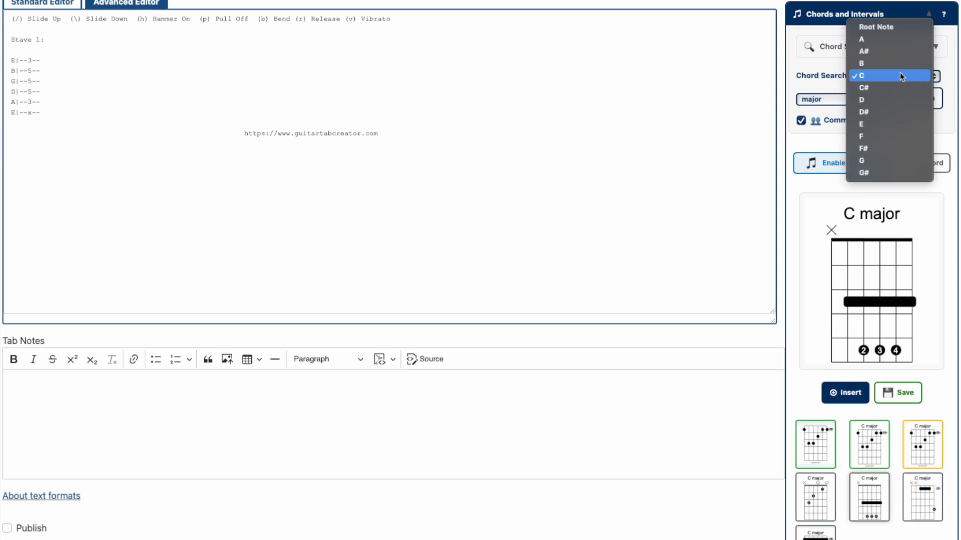
click(878, 39)
click(933, 99)
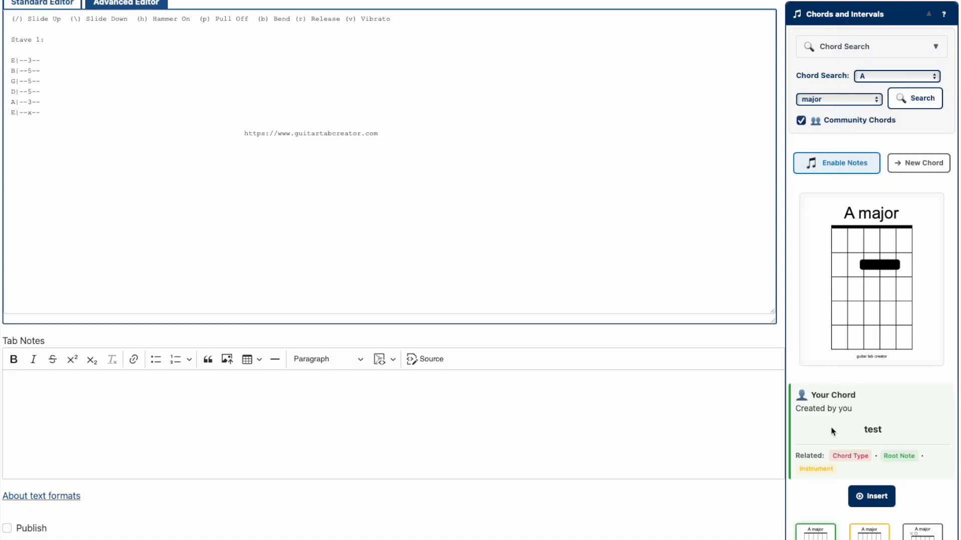
scroll(828, 429, down, 3)
click(868, 365)
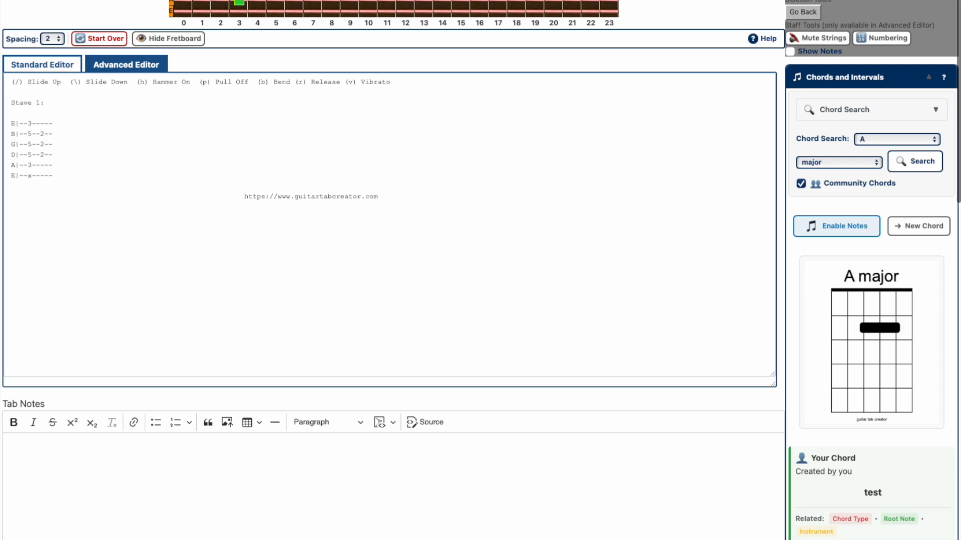
drag(11, 121, 66, 185)
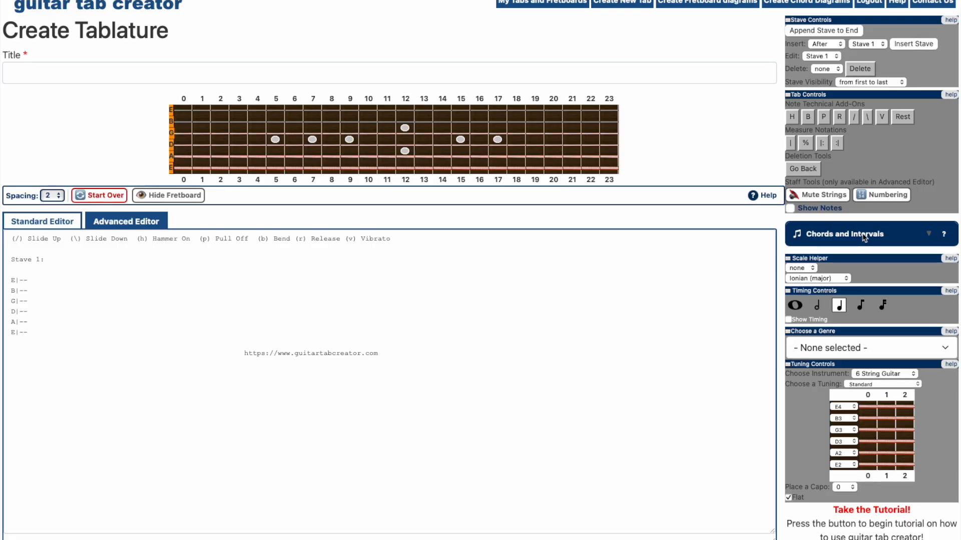
Open the chord and interval tools on the blank tab and enable chord entry.
click(864, 239)
click(864, 238)
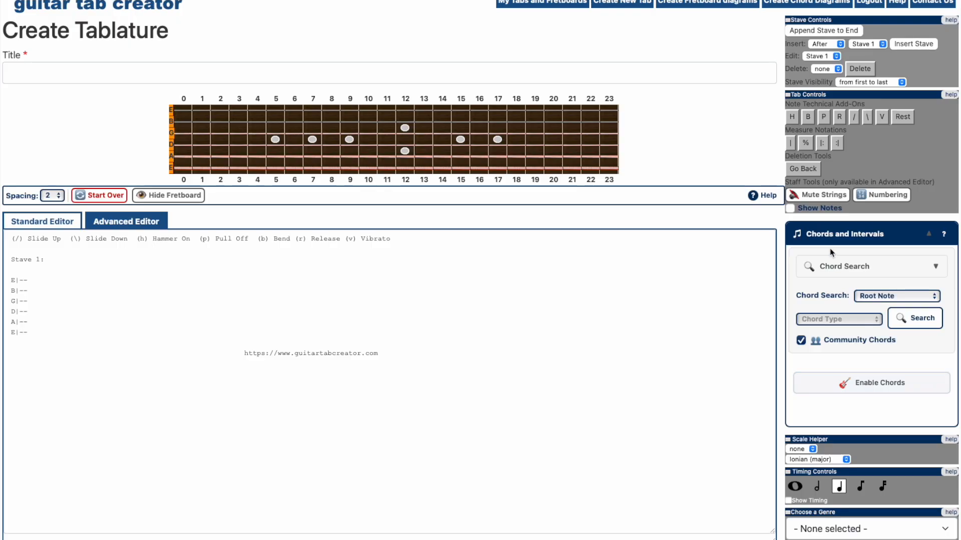
click(874, 385)
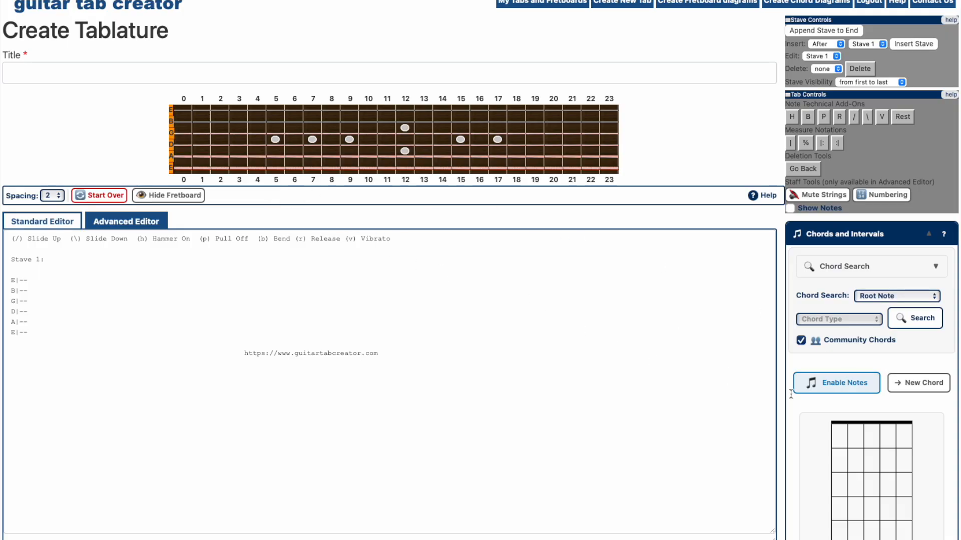
scroll(913, 507, down, 1)
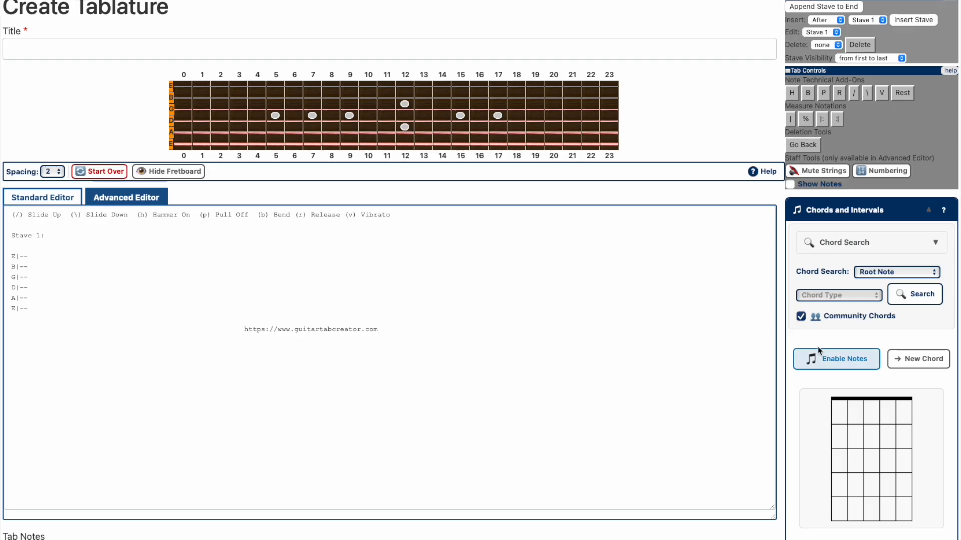
Build a chord on the fretboard with frets 8-10-10-9-8-8 from the low E to the high E string.
click(331, 144)
click(369, 132)
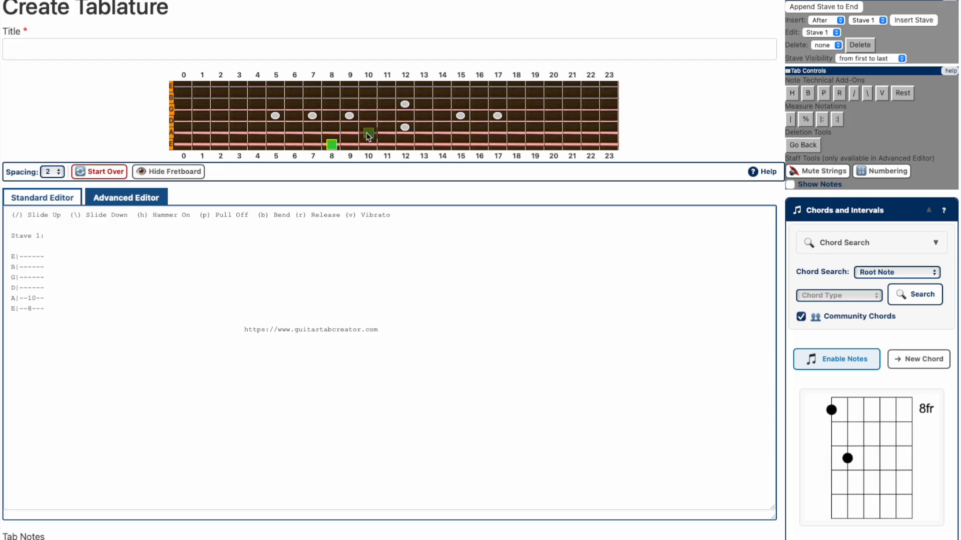
click(368, 121)
click(350, 109)
click(331, 98)
click(331, 86)
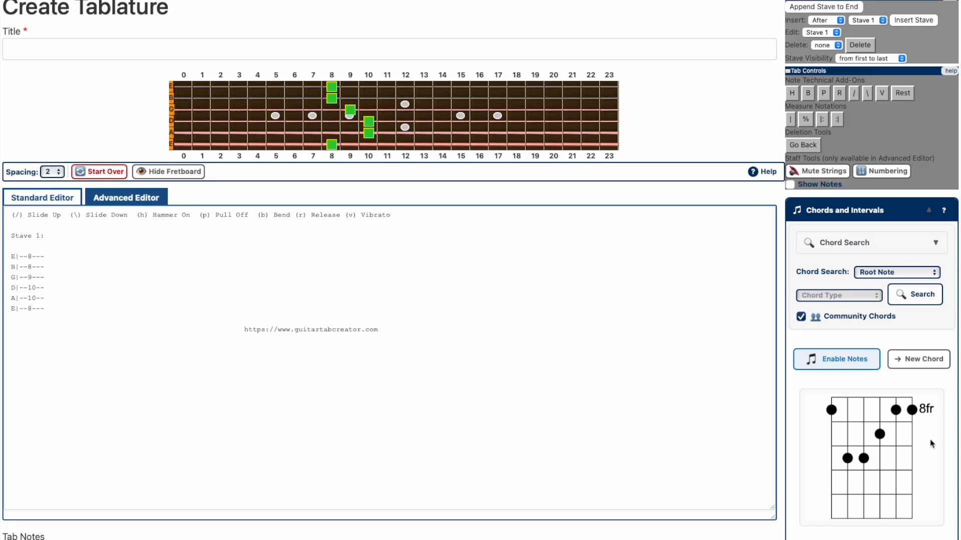
Start a new chord in stave 1 and place fret 2 on the D, G and B strings.
scroll(930, 443, down, 2)
scroll(931, 444, down, 1)
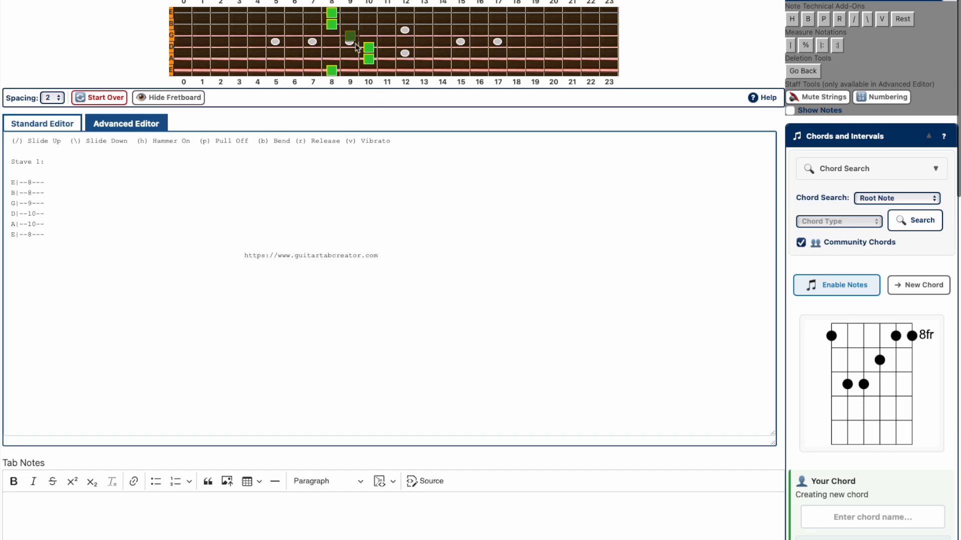
scroll(926, 487, down, 5)
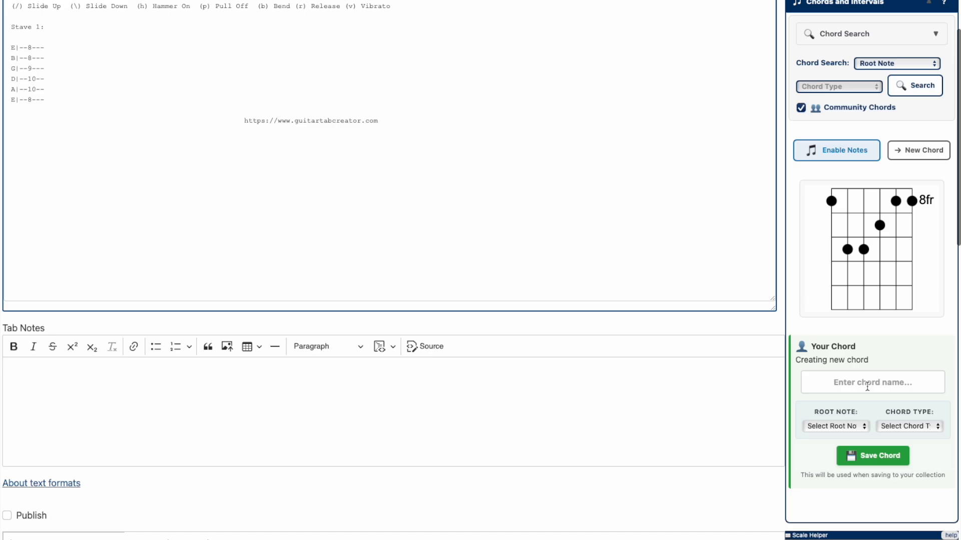
scroll(892, 421, up, 9)
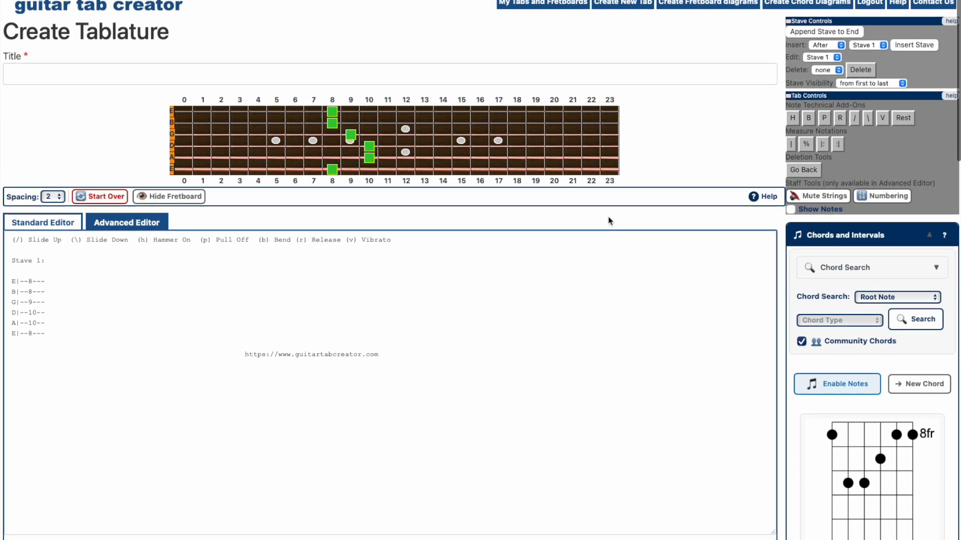
click(220, 145)
click(220, 134)
click(221, 122)
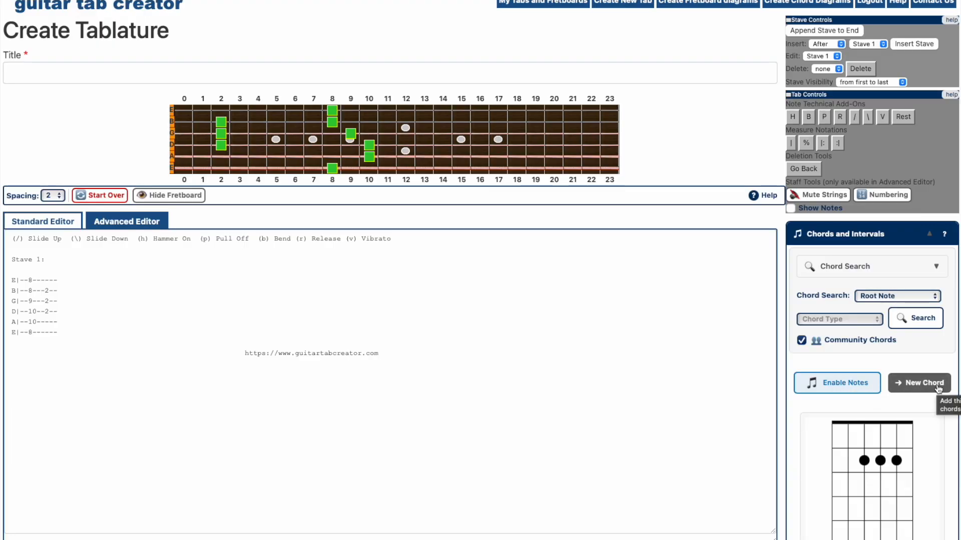
Mute the low E string in the second chord and switch back to single-note entry.
click(813, 195)
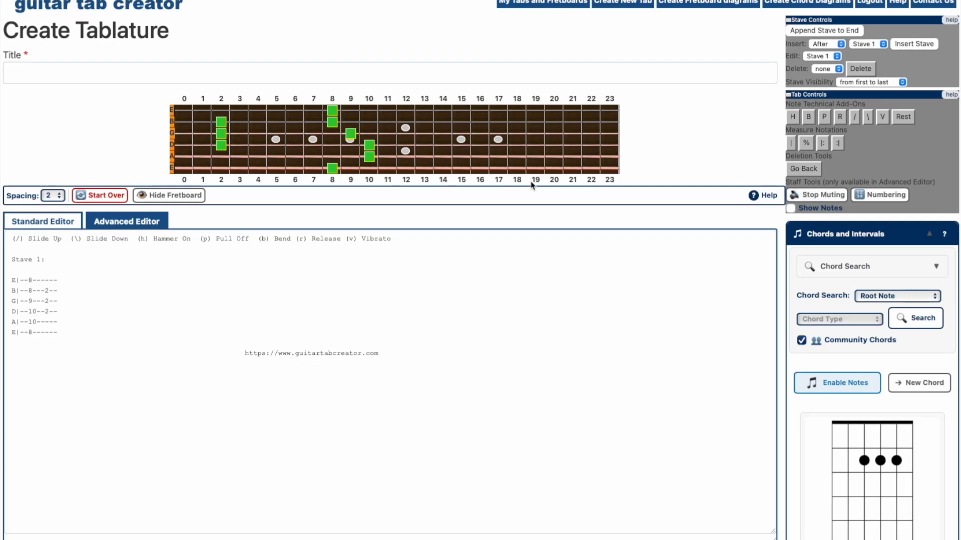
click(180, 170)
click(816, 198)
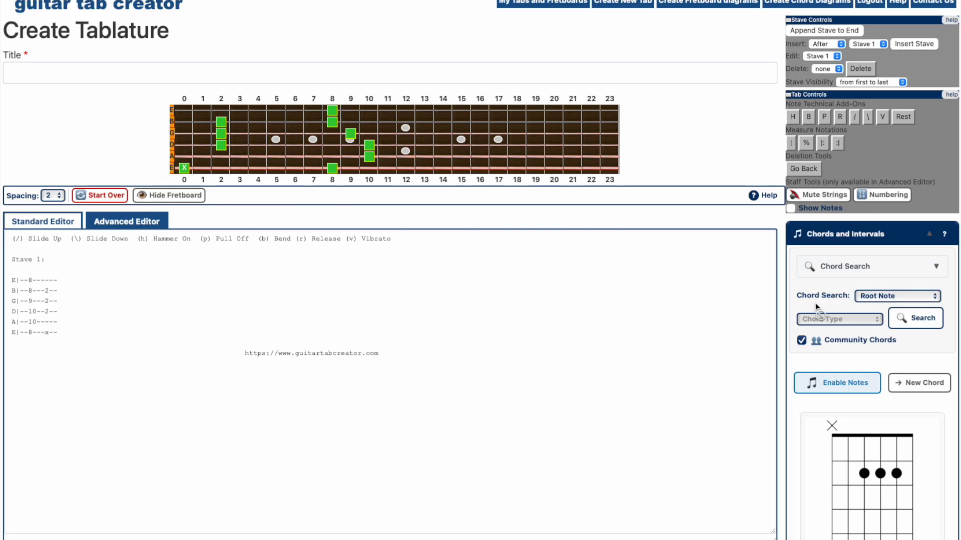
click(853, 382)
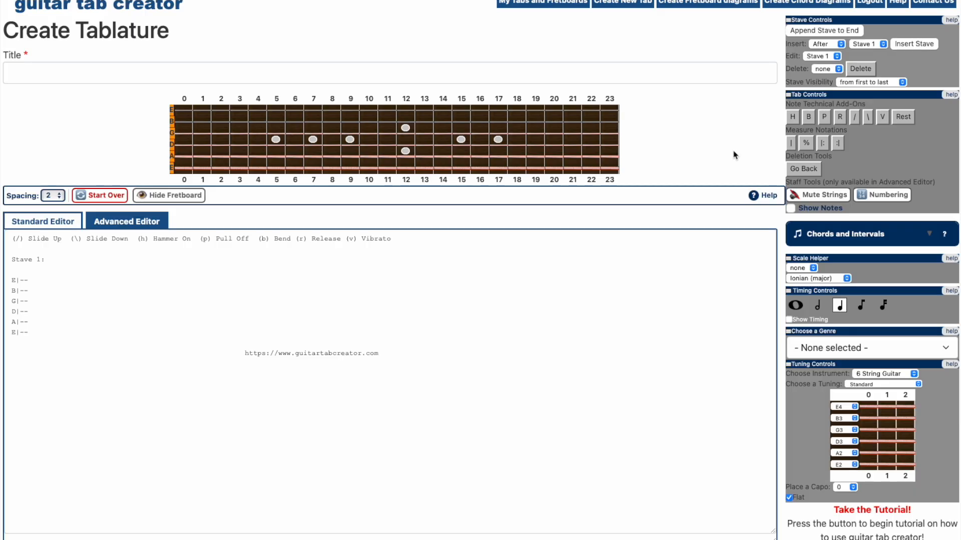
With chord entry enabled in the advanced editor, enter x-0-2-2-2-0 from the low E to the high E string in stave 1.
click(831, 245)
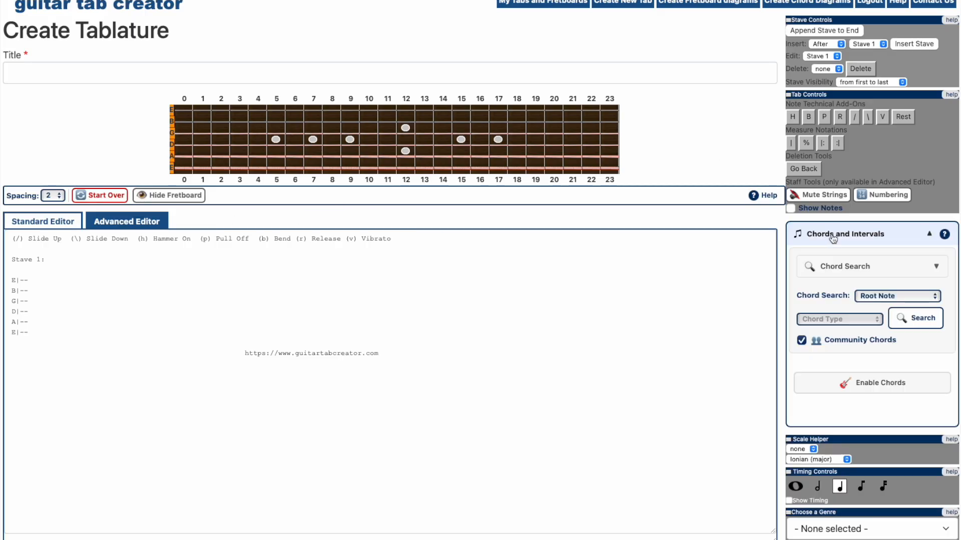
click(105, 227)
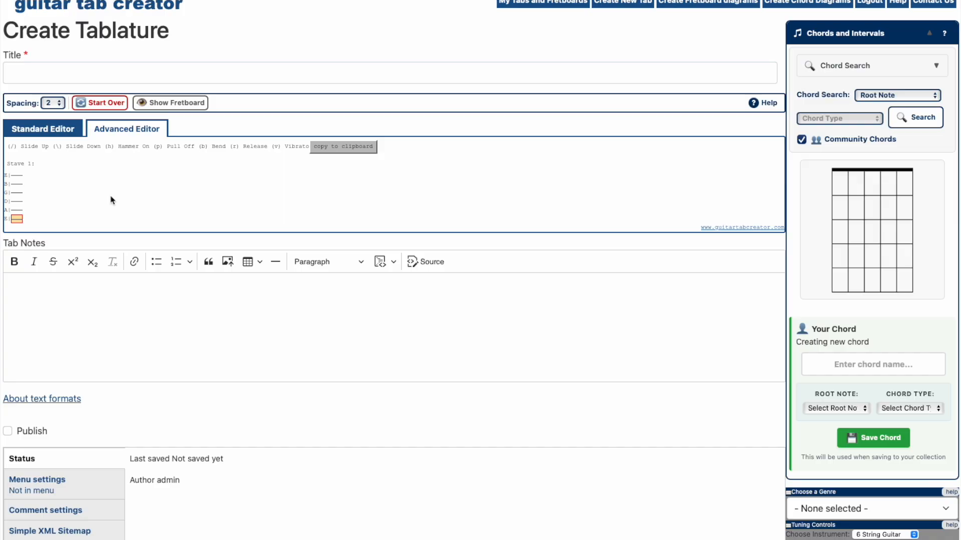
key(Up)
text(0)
key(Up)
text(2)
key(Up)
text(2)
key(Up)
text(2)
key(Up)
text(0)
key(Down)
key(Down)
key(Down)
key(Down)
key(Down)
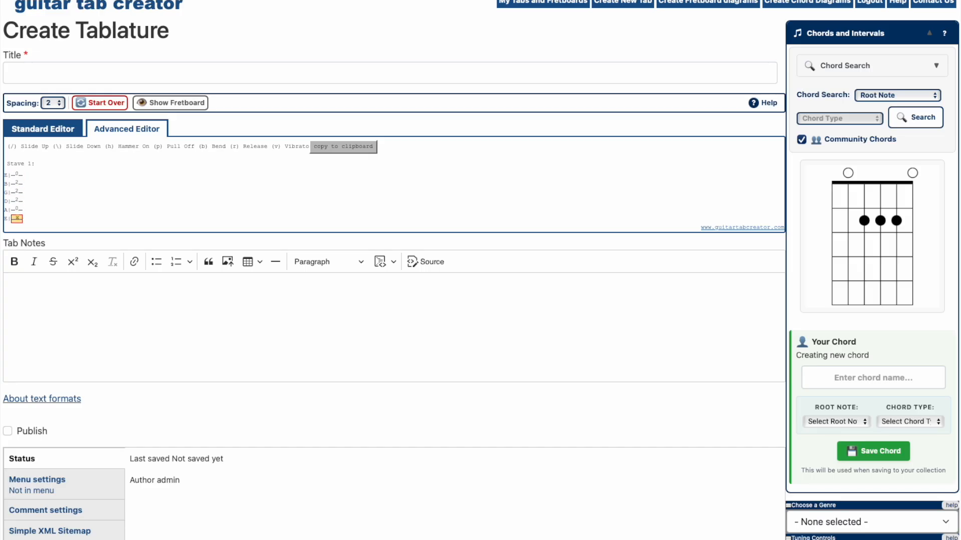
Add a second chord column with frets 8-10-10-9-8-8 from the low E to the high E string.
key(Right)
key(Up)
key(Up)
key(Down)
key(Down)
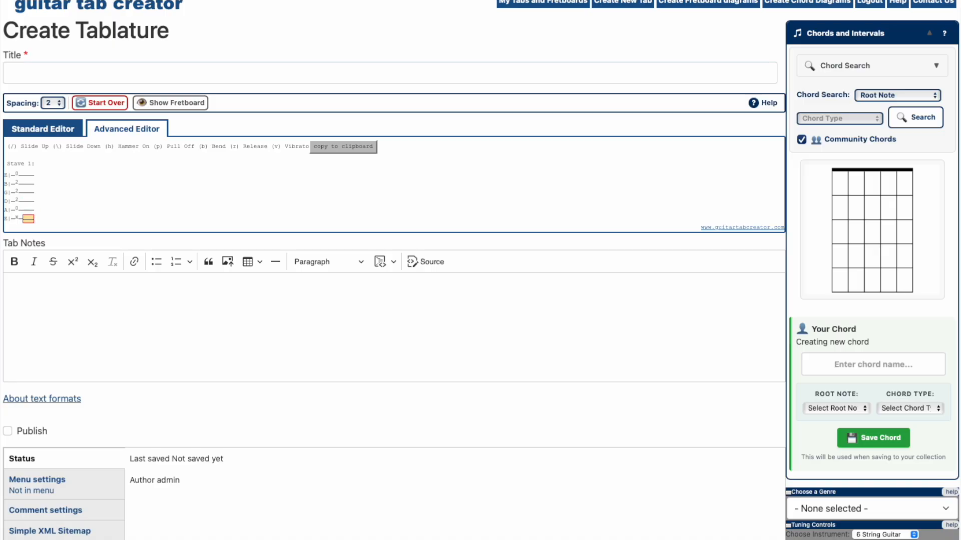
text(8)
key(Up)
text(10)
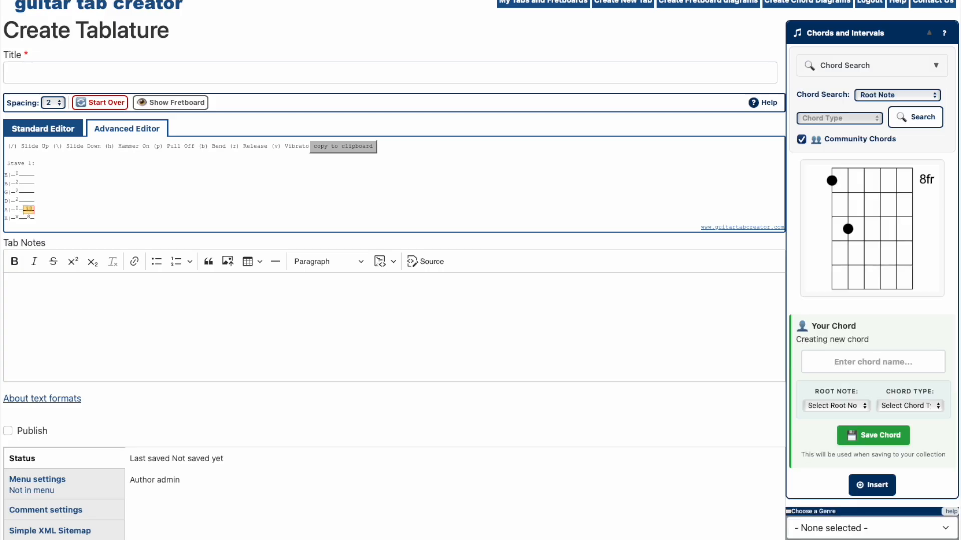
key(Up)
text(10)
key(Up)
text(9)
key(Up)
text(8)
key(Up)
text(8)
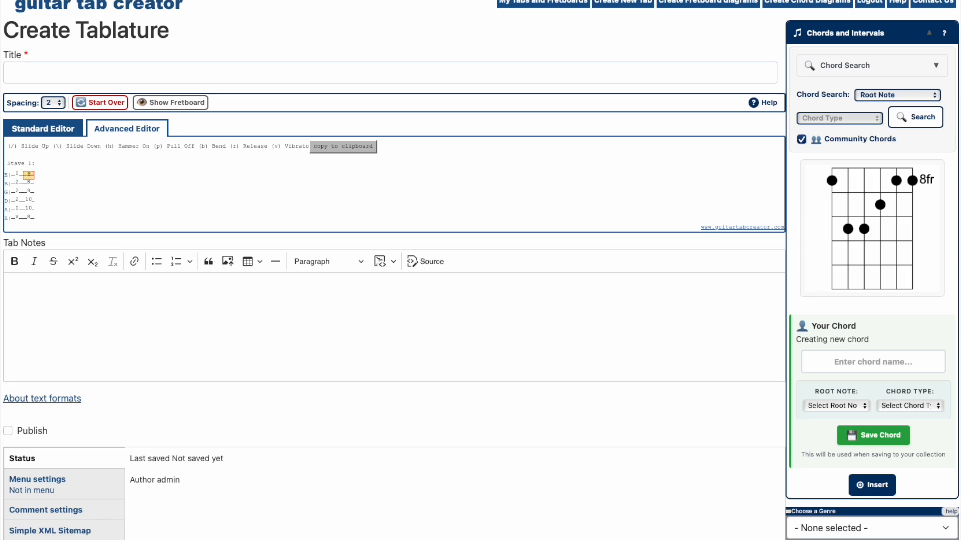
Open the name field of the new chord for editing.
click(839, 357)
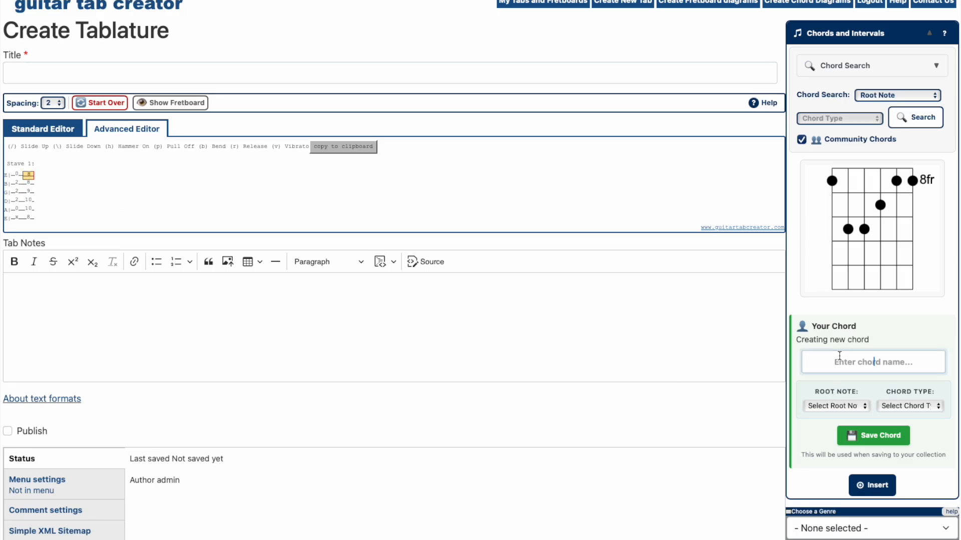